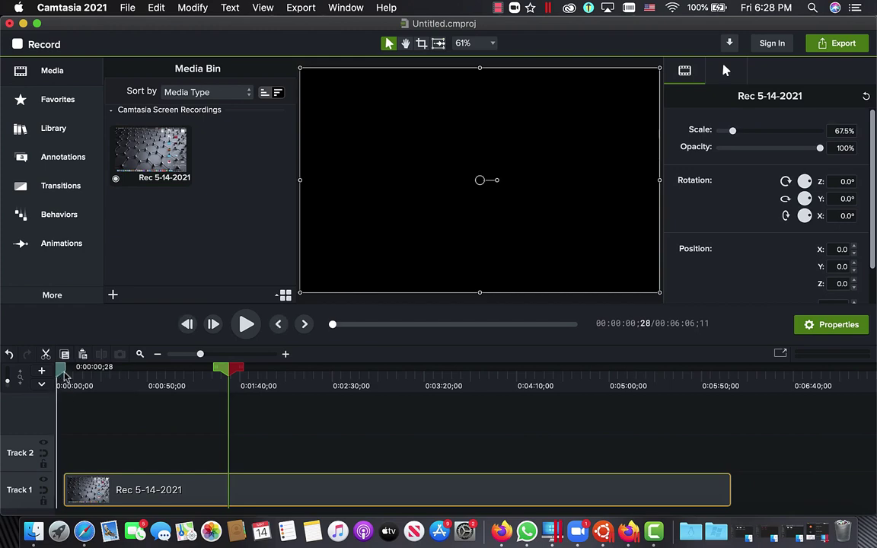
Move the Rec 5-14-2021 clip to the very start of Track 1
left_click_drag(155, 494, 140, 494)
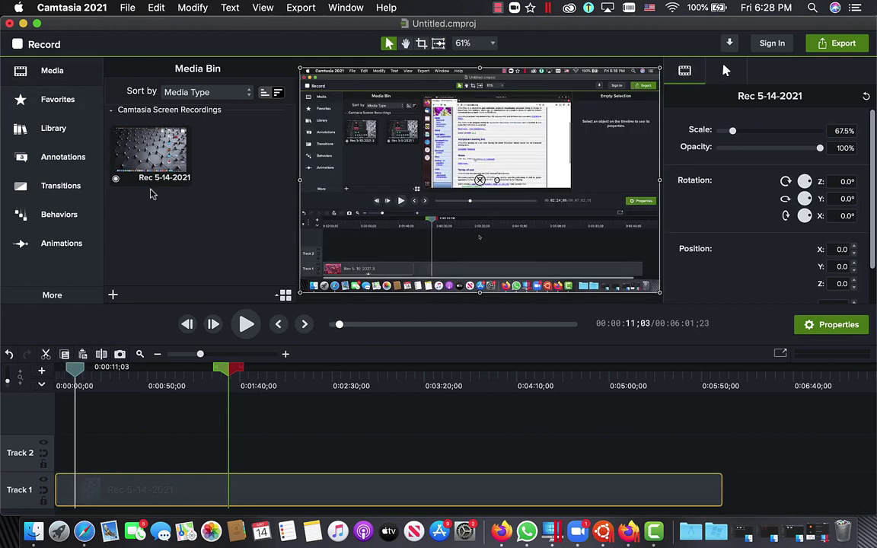
mouse_move(79, 374)
left_mouse_down()
mouse_move(65, 371)
mouse_move(75, 372)
left_mouse_up()
Import the video Libxc.mp4 from the Movies folder into the media bin
left_click(113, 294)
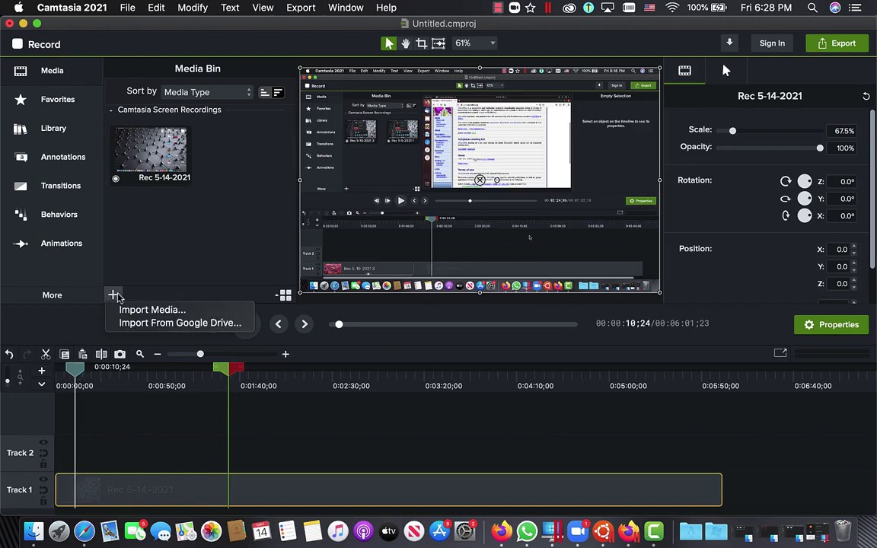
left_click(125, 312)
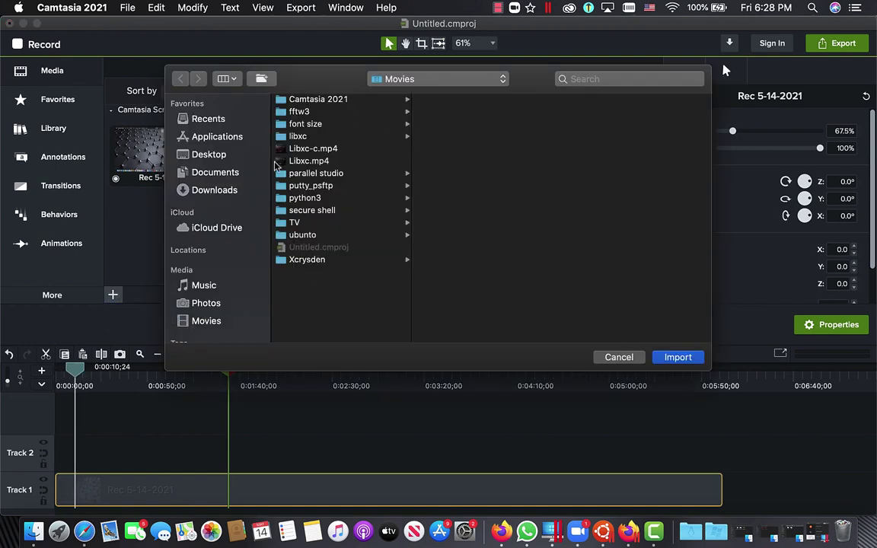
left_click(347, 161)
left_click(676, 357)
Place the Libxc video on Track 2 and delete it from the timeline again
left_click_drag(148, 239, 158, 450)
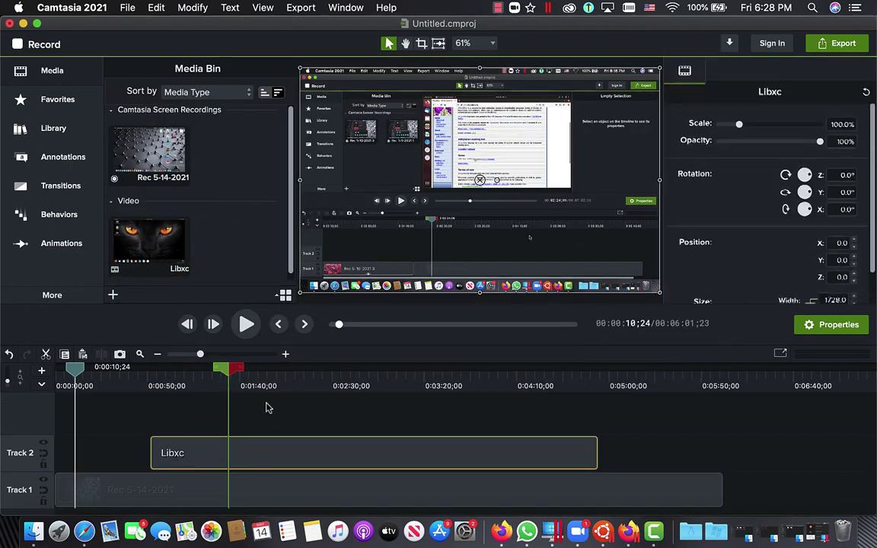
right_click(325, 462)
left_click(368, 349)
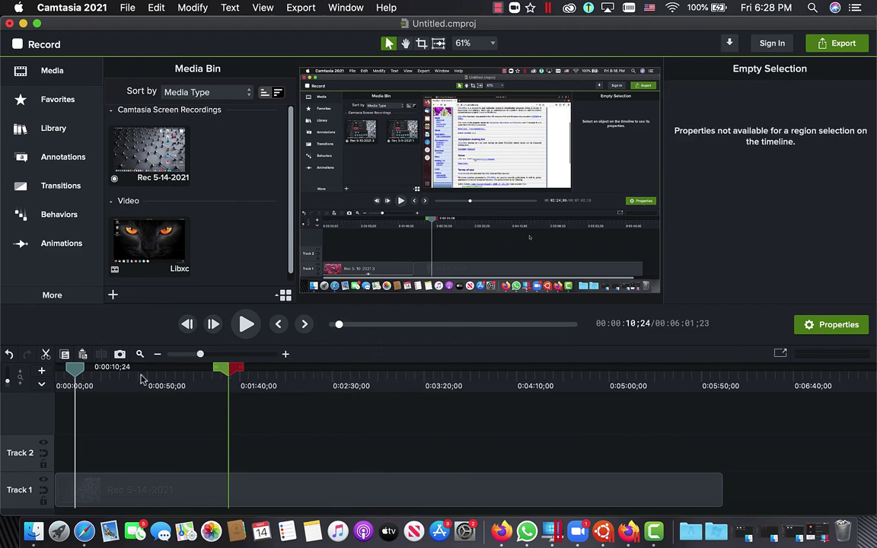
Cut the section from about 1:30 to 1:46 out of the Track 1 recording and close the gap
left_click_drag(80, 370, 266, 378)
key("ctrl+x")
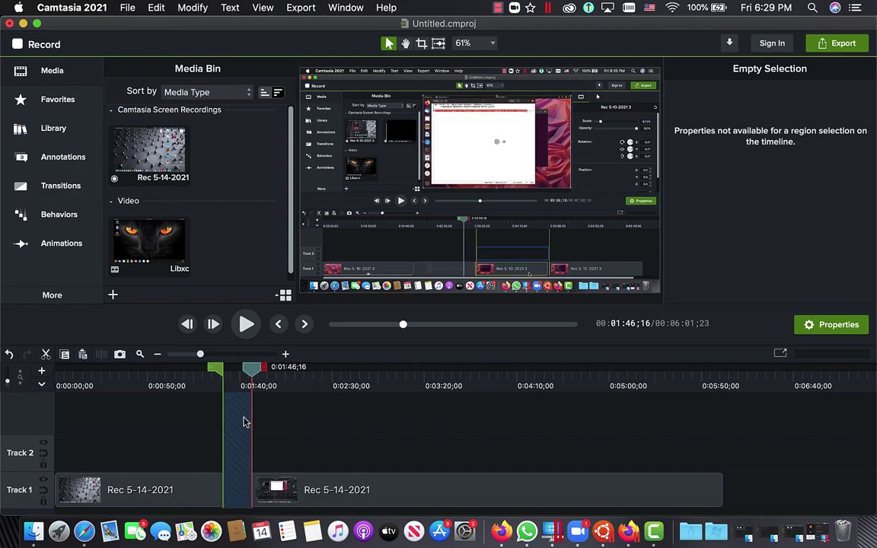
left_click_drag(293, 502, 271, 506)
Play back the passage across the join between the two Track 1 clips, starting just before it
left_click_drag(212, 372, 222, 377)
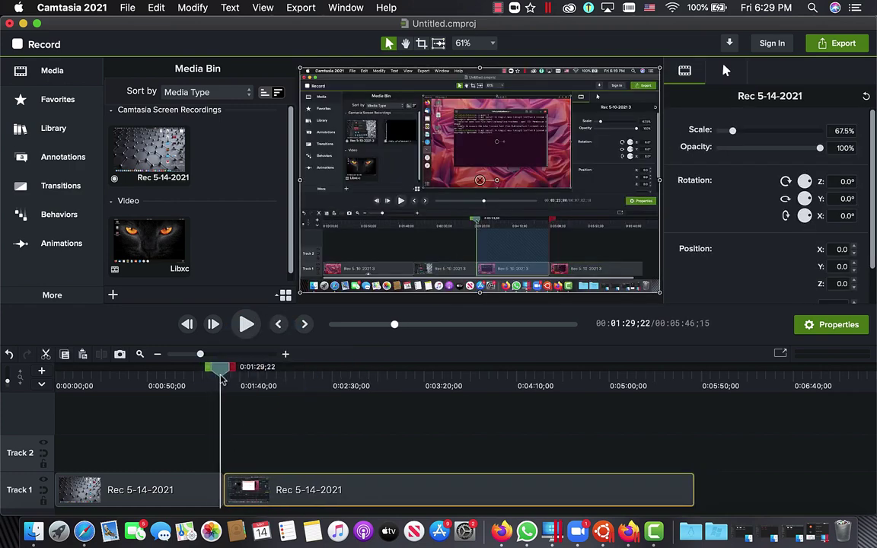
left_click(248, 325)
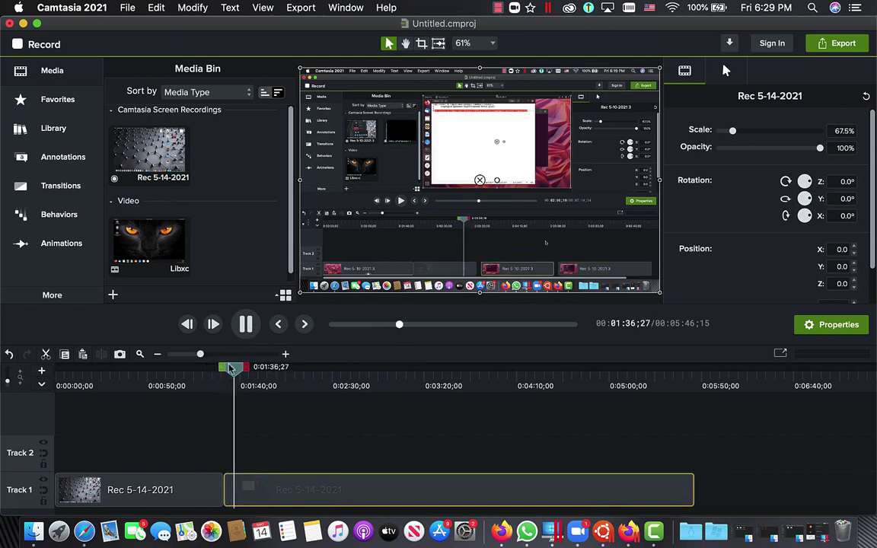
left_click(246, 324)
Split the second Track 1 clip shortly after the 4:10 mark and move its last part further along the track
left_click_drag(230, 368, 441, 403)
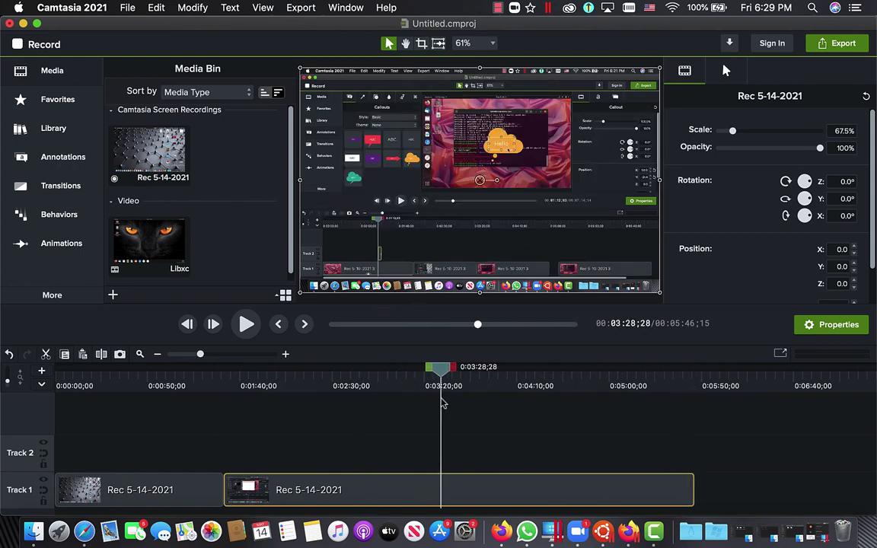
left_click_drag(454, 370, 545, 371)
left_click(102, 354)
mouse_move(569, 484)
left_mouse_down()
mouse_move(585, 488)
mouse_move(570, 490)
left_mouse_up()
Split the second Track 1 clip about midway between the 3:20 and 4:10 marks and separate the short piece from it
left_click_drag(544, 369, 438, 371)
left_click(102, 355)
double_click(466, 370)
left_click_drag(583, 481, 509, 489)
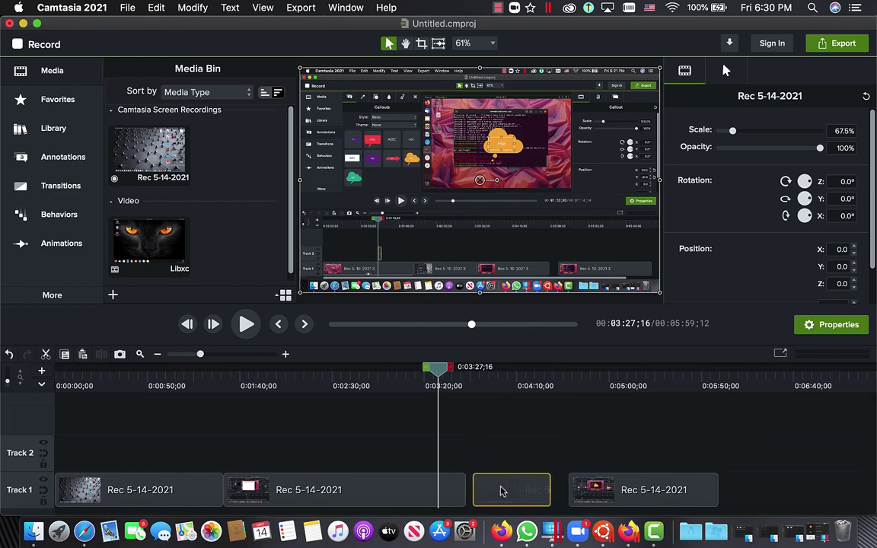
Add a clip speed of 2.00x to the short separated clip on Track 1
right_click(502, 489)
left_click(580, 448)
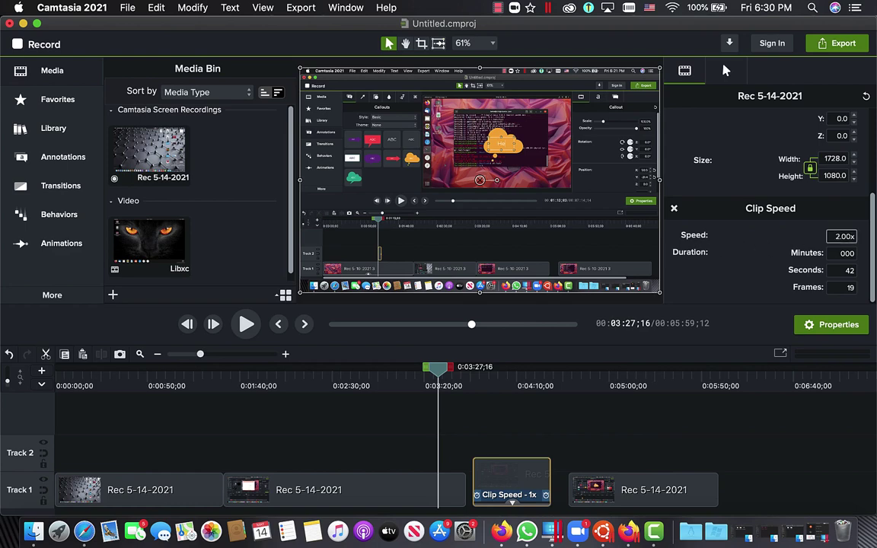
key("Return")
Play back the beginning of the sped-up clip and return the playhead to the clip's start
left_click_drag(439, 370, 472, 376)
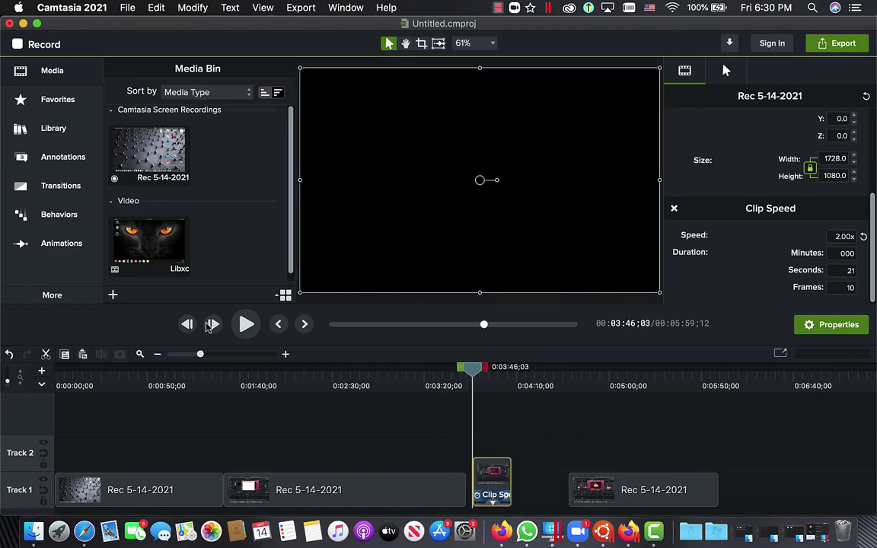
left_click(245, 325)
left_click(255, 323)
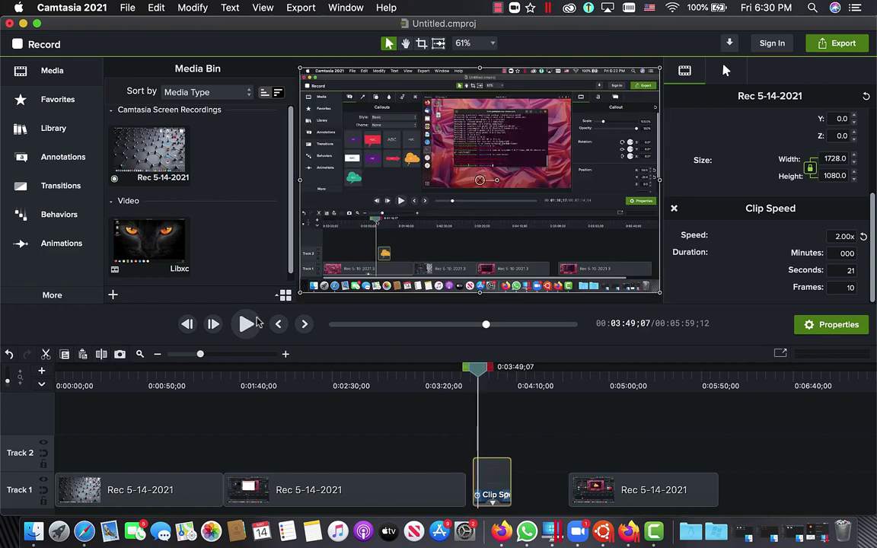
mouse_move(477, 374)
left_mouse_down()
mouse_move(490, 376)
mouse_move(471, 381)
left_mouse_up()
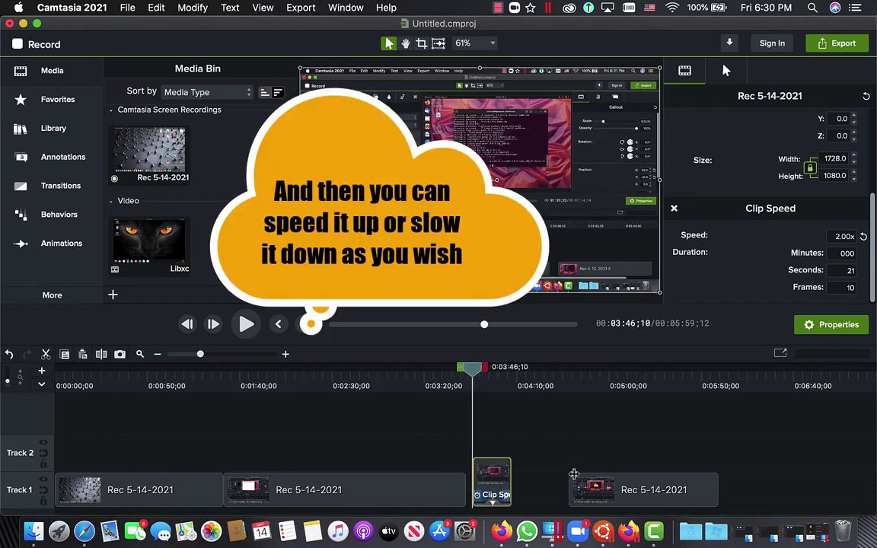
Remove the 2x clip speed from the short clip and slow the clip to 0.82x instead
right_click(488, 476)
left_click(520, 423)
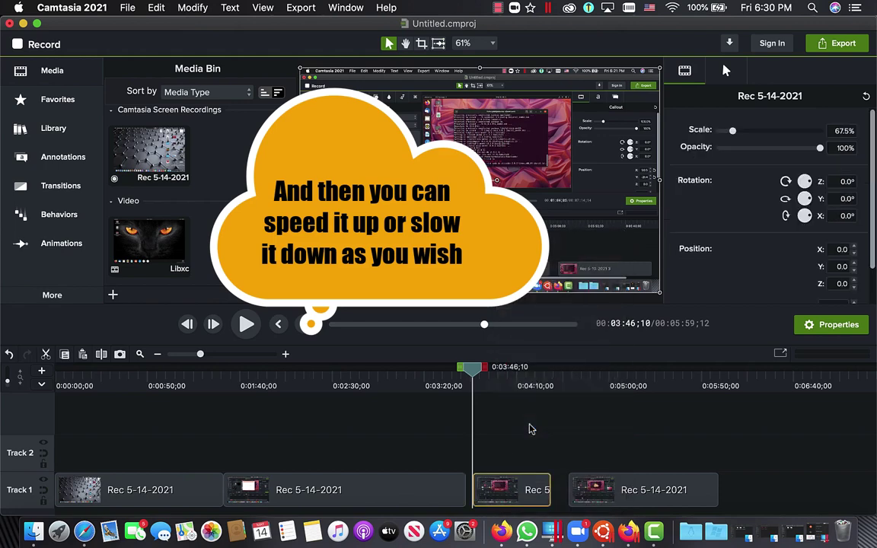
right_click(512, 498)
left_click(558, 422)
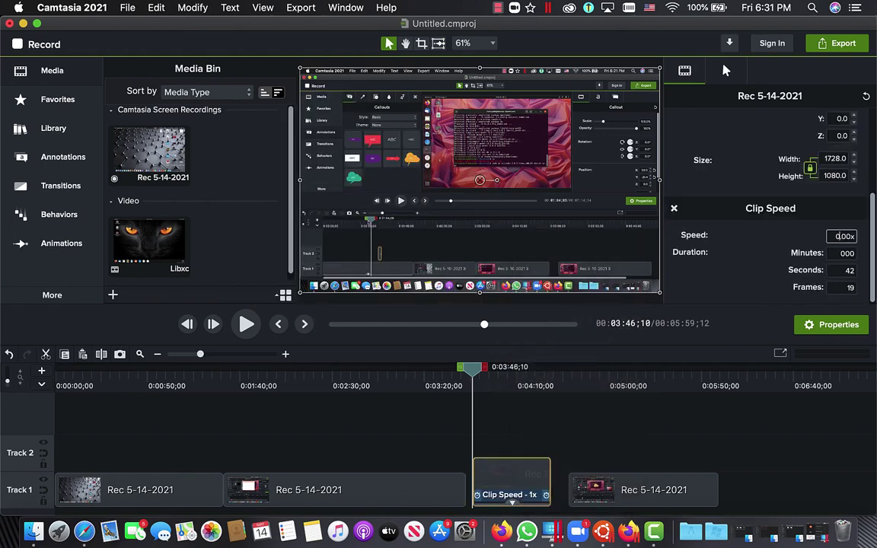
type("2")
key("Return")
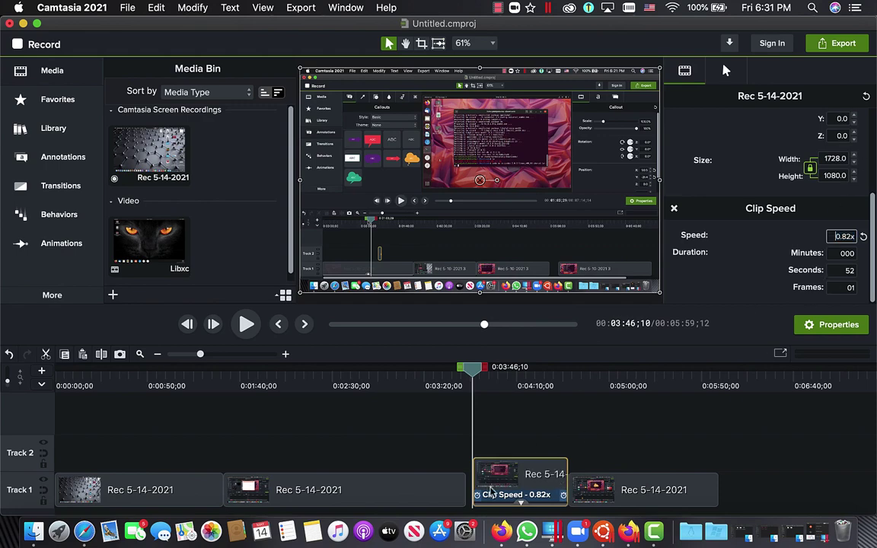
Remove the clip speed from the short clip, then apply SmartFocus to it and play it back
right_click(547, 481)
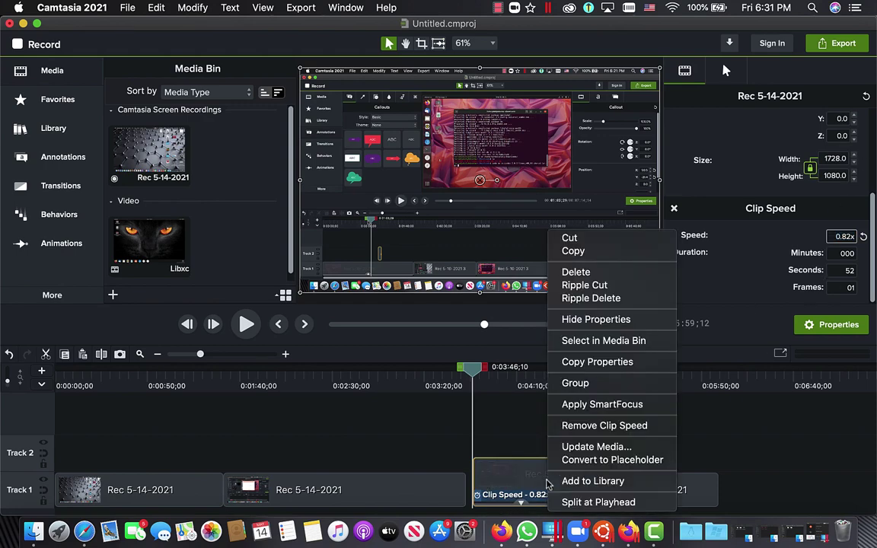
left_click(584, 425)
right_click(510, 489)
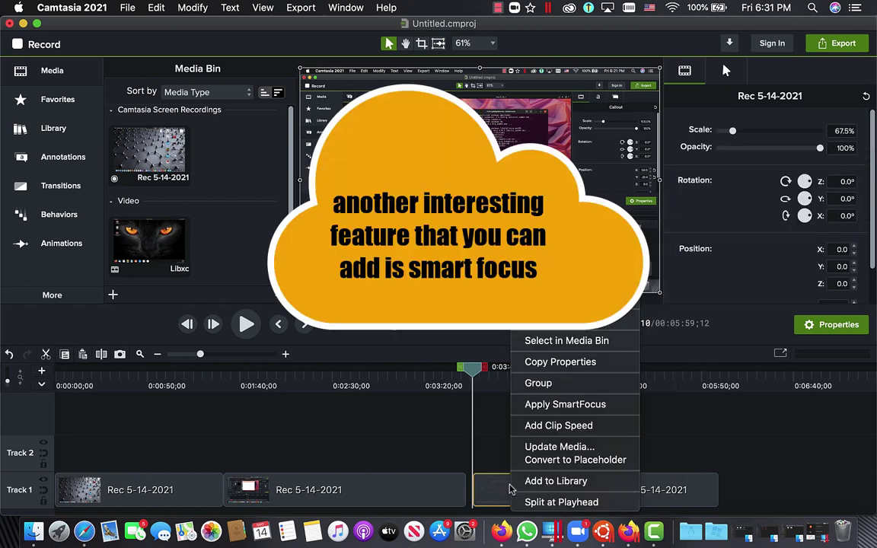
left_click(584, 406)
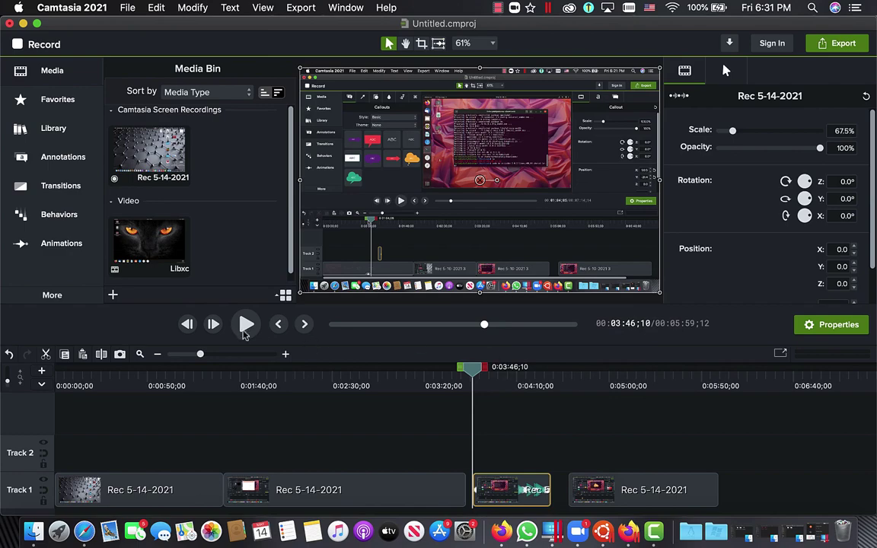
left_click(245, 332)
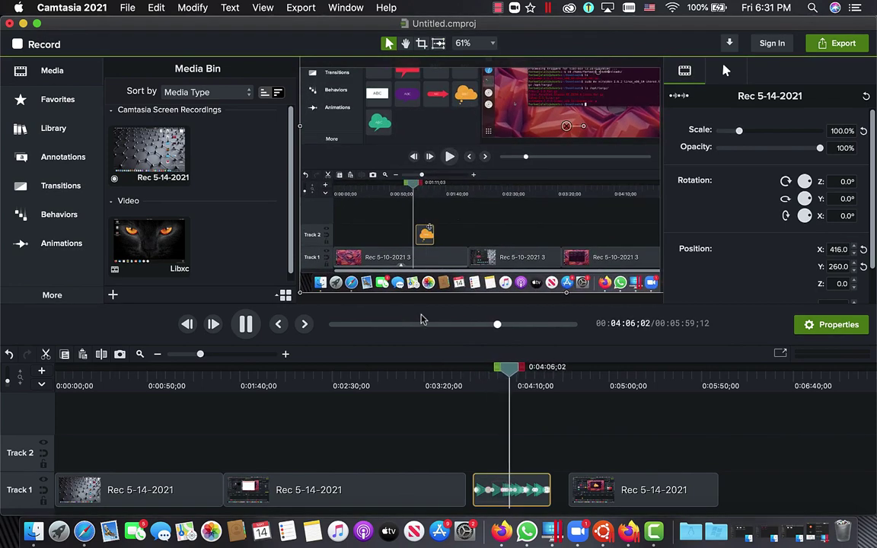
Remove one SmartFocus animation from the short clip, then remove all its remaining animations
right_click(498, 490)
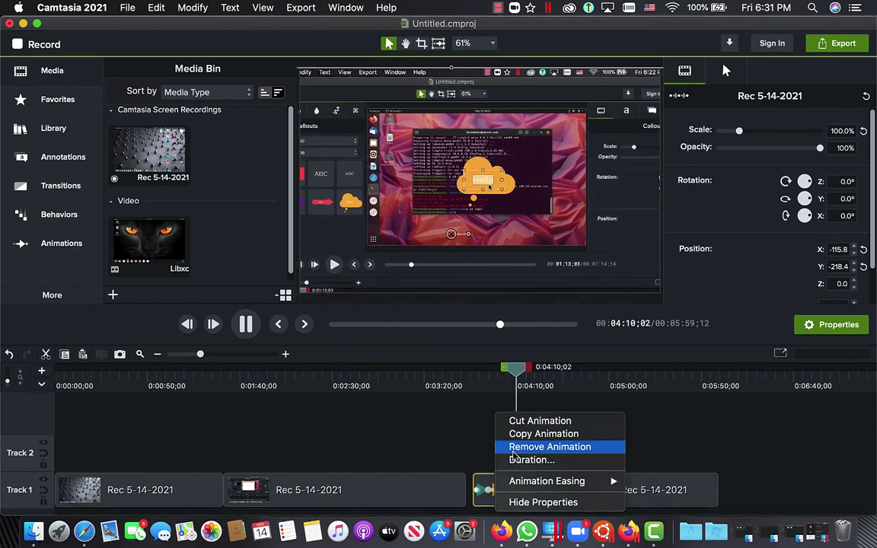
left_click(514, 447)
left_click(481, 378)
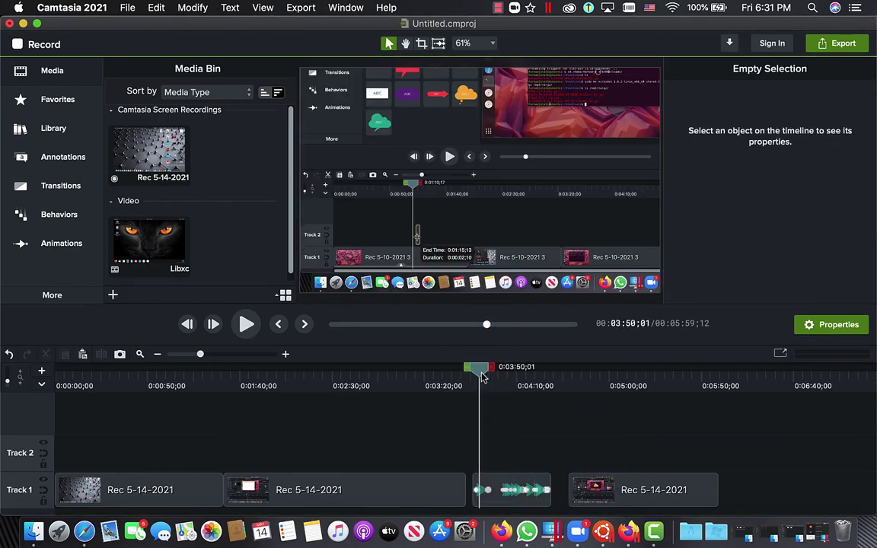
left_click_drag(481, 377, 478, 377)
right_click(500, 478)
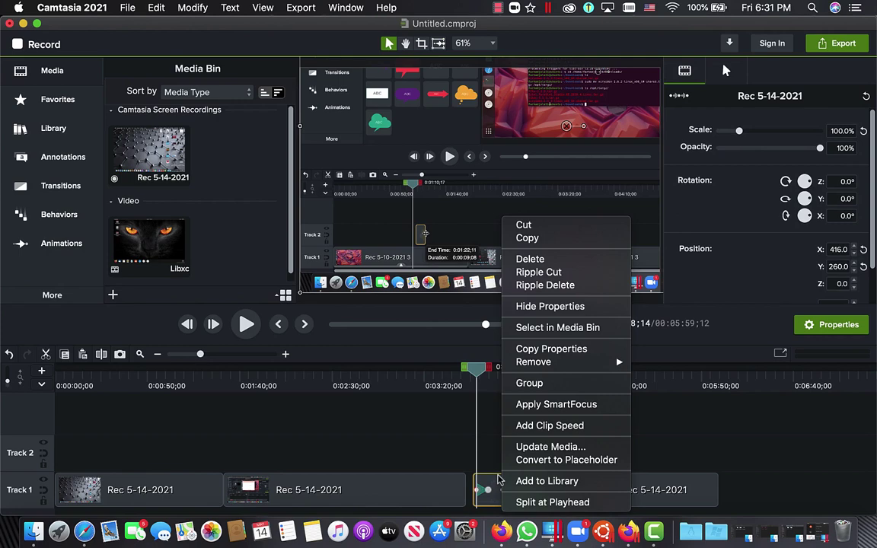
mouse_move(609, 362)
left_click(670, 363)
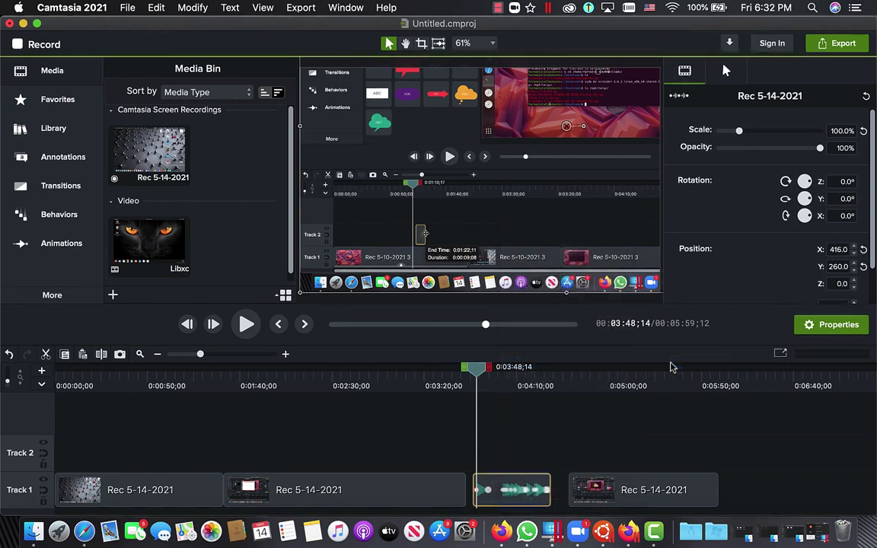
Move the last two Track 1 clips earlier, joining the short clip to the end of the preceding one
left_click_drag(604, 490, 586, 490)
left_click_drag(530, 493, 517, 493)
Add the red speech-bubble callout over the video at about 3:27 and change its text to Hello
left_click_drag(482, 370, 442, 382)
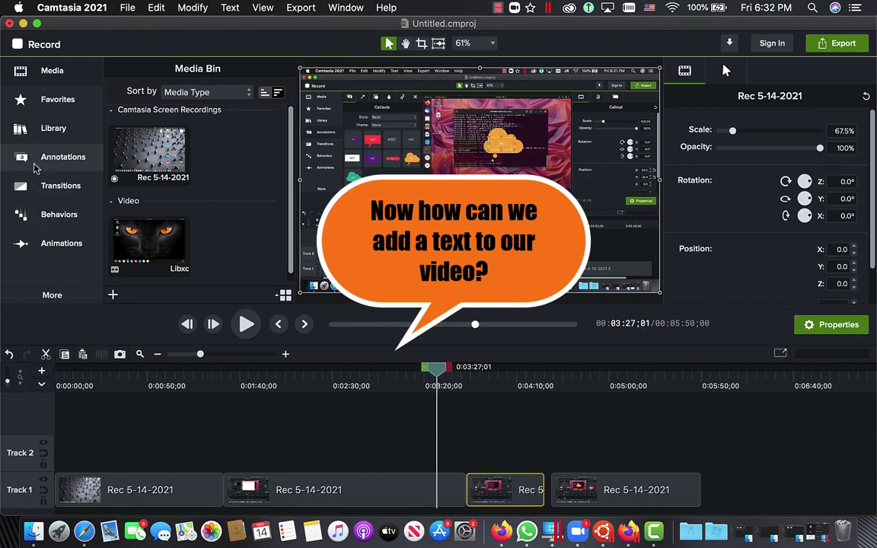
left_click(62, 160)
left_click_drag(175, 174, 495, 168)
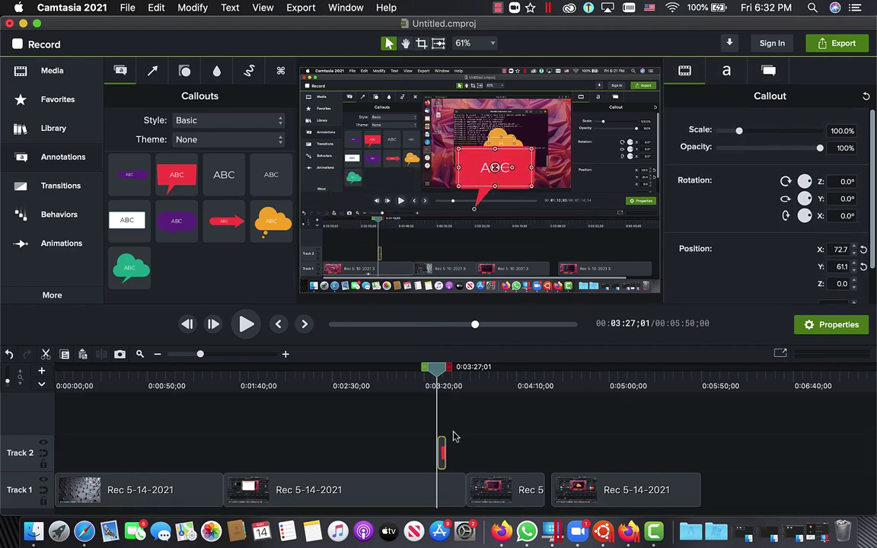
left_click(245, 324)
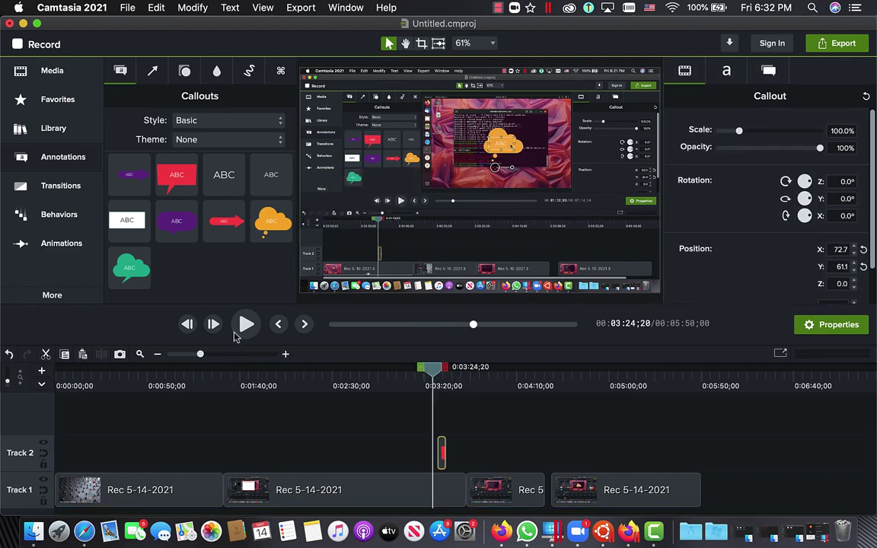
left_click(243, 326)
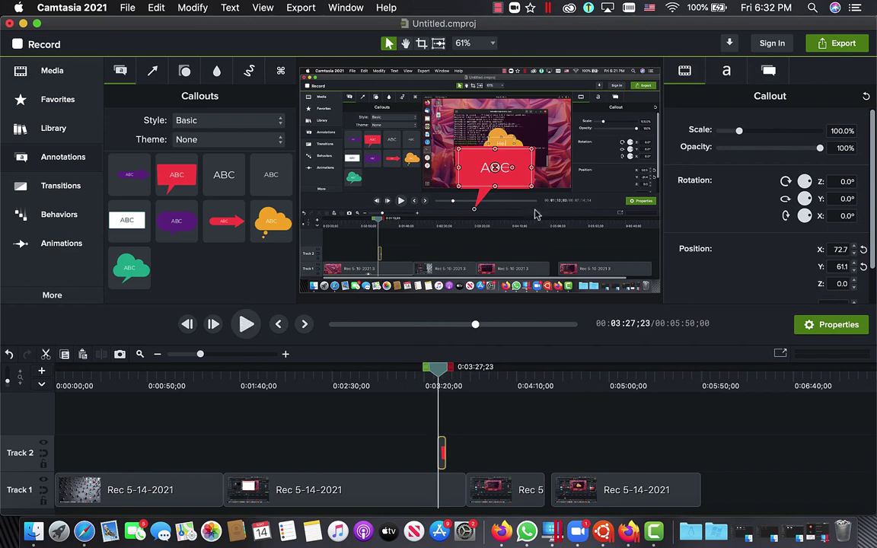
double_click(514, 173)
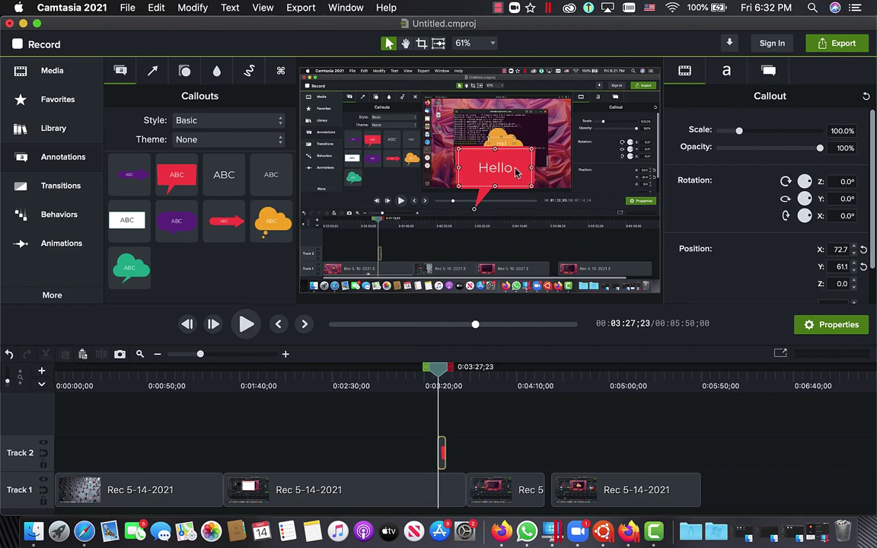
Set the Hello callout's text colour to yellow (RGB 245, 227, 0) and its font to Impact
left_click(727, 71)
left_click(851, 154)
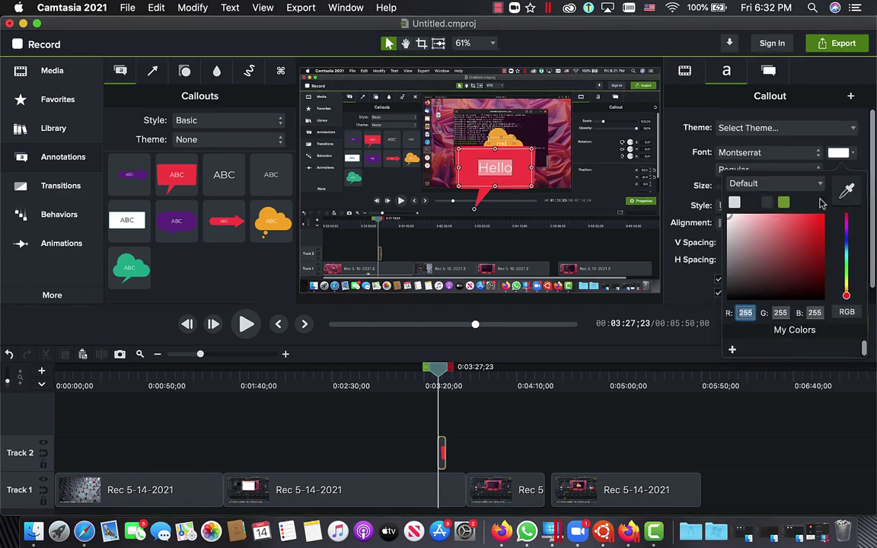
left_click(845, 286)
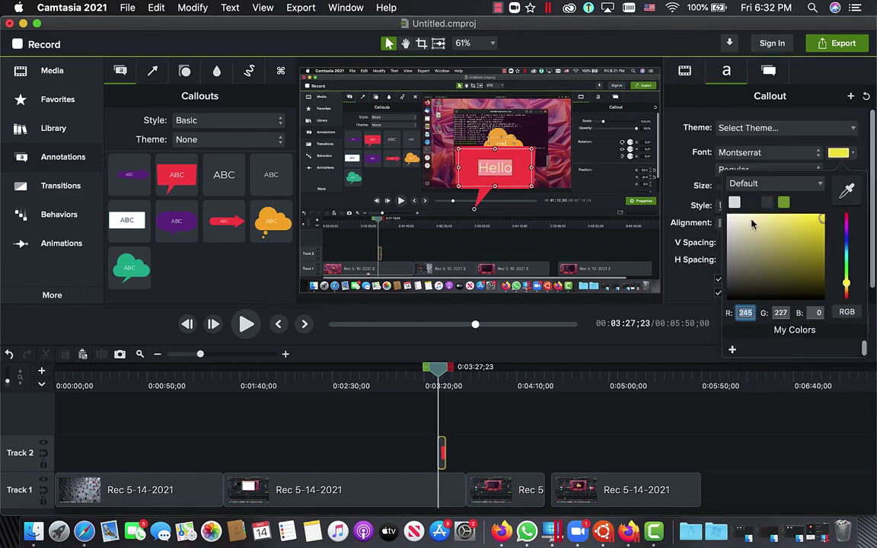
left_click(683, 169)
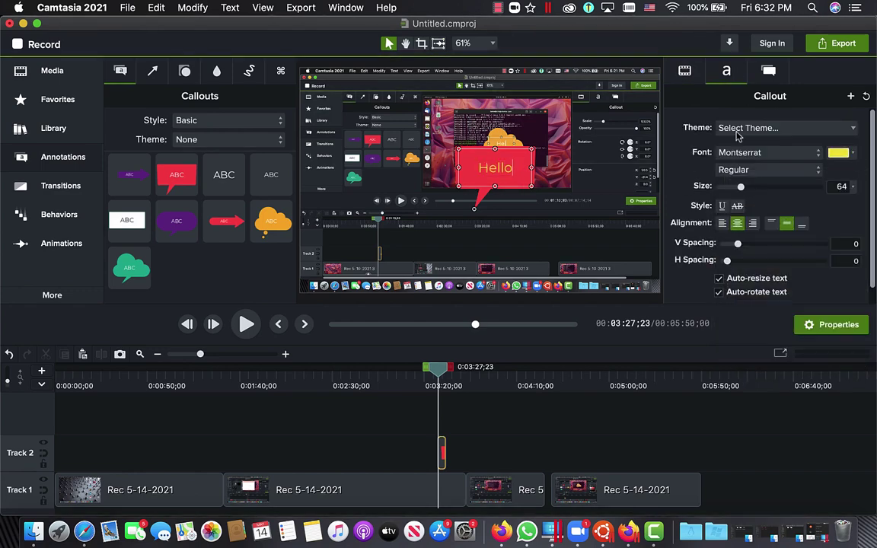
left_click(764, 155)
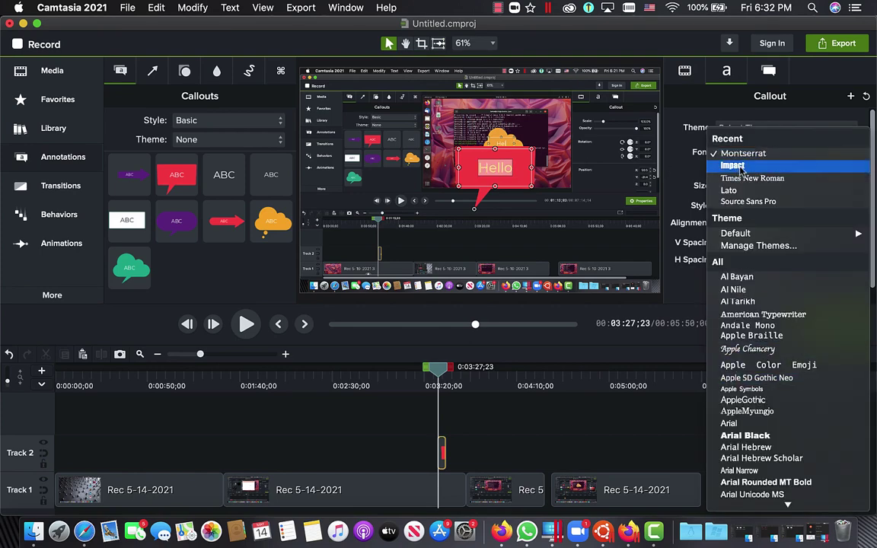
left_click(663, 153)
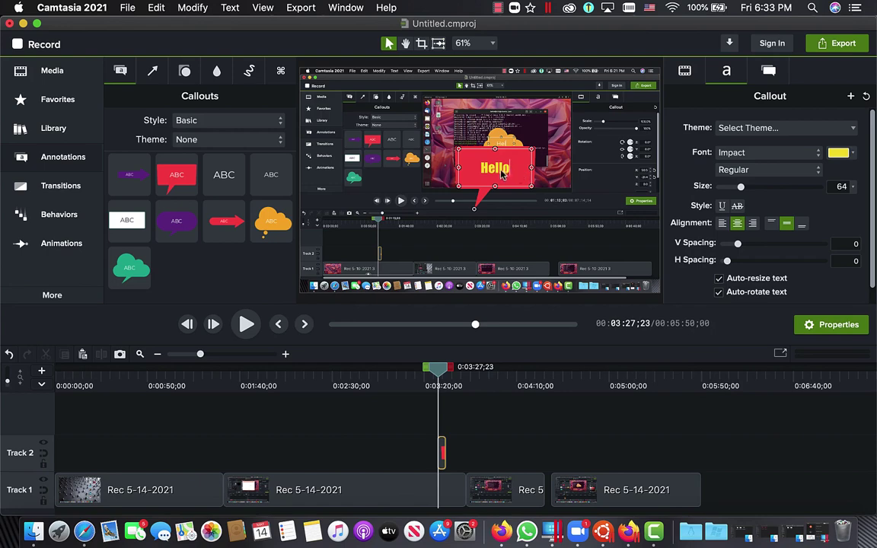
Increase the Hello callout's text size to 136 and enlarge its speech bubble to fit the text
left_click_drag(737, 188, 769, 188)
left_click_drag(532, 150, 562, 131)
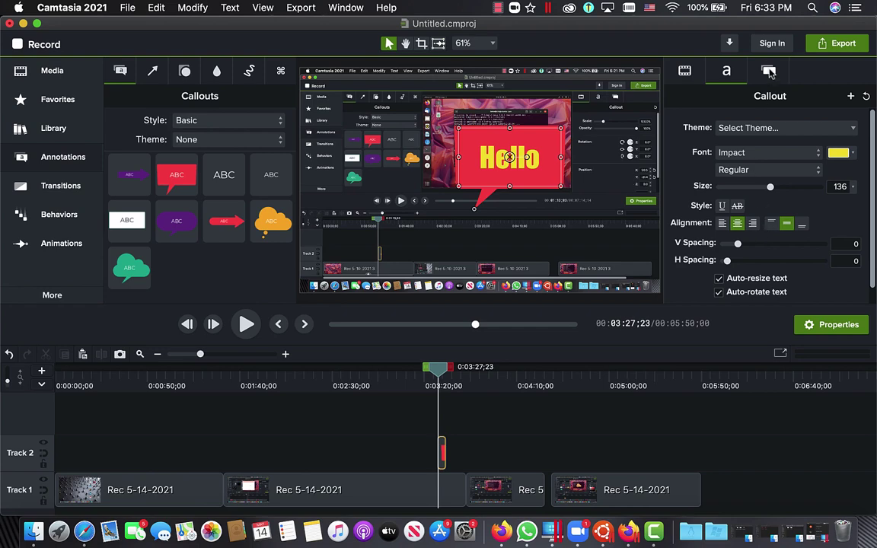
Change the Hello speech bubble's solid fill colour to dark blue
left_click(769, 71)
left_click(838, 181)
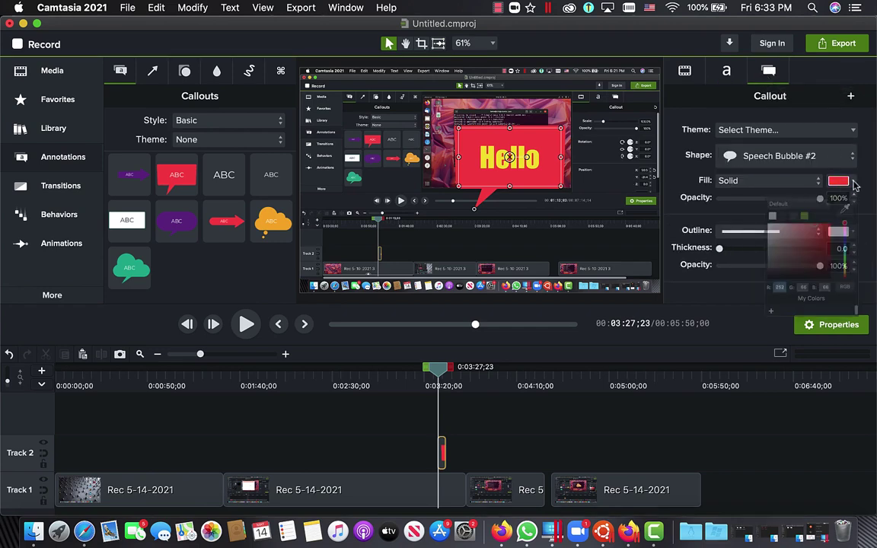
left_click_drag(807, 268, 817, 269)
left_click(705, 220)
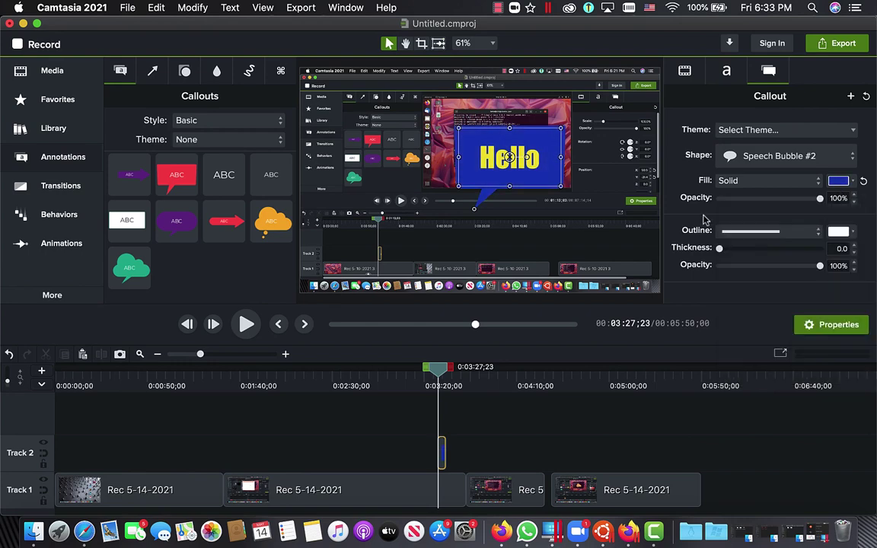
Give the Hello speech bubble a red outline with a thickness of 29.9
left_click_drag(717, 253, 749, 254)
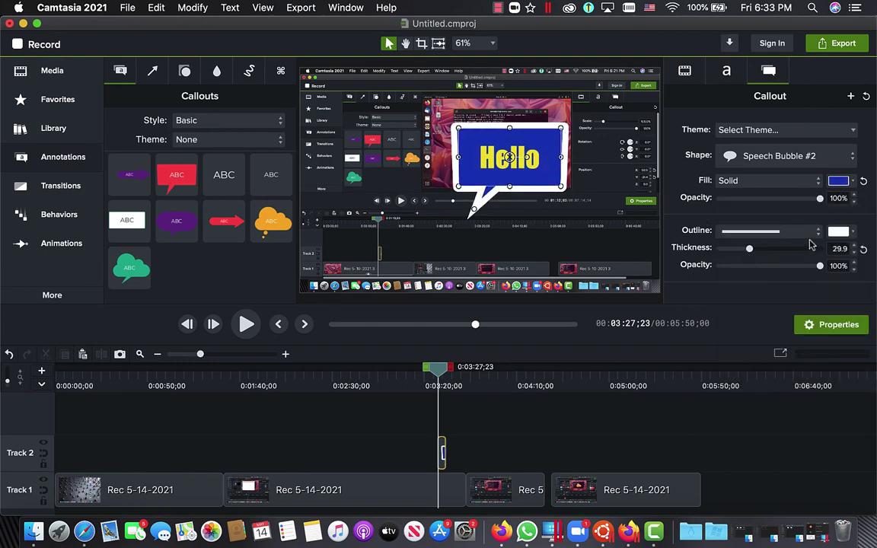
left_click(846, 233)
left_click(809, 304)
left_click(706, 250)
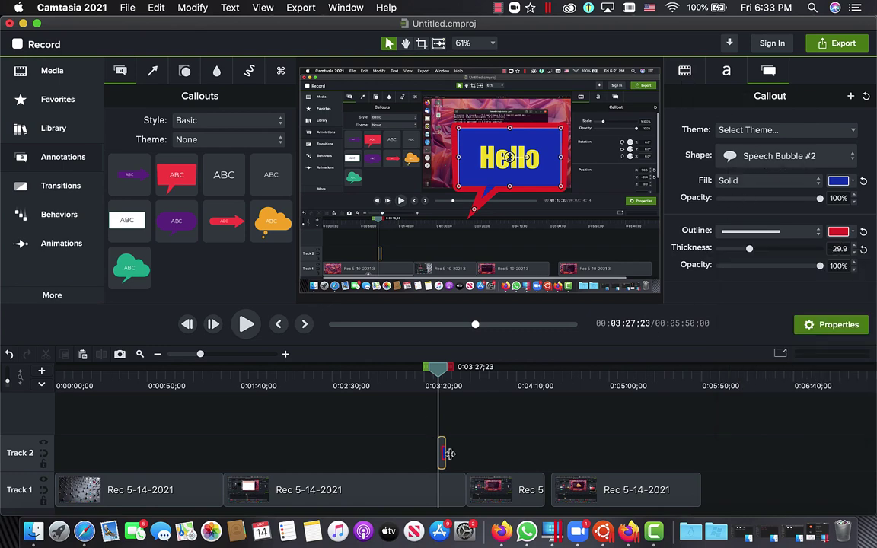
Lengthen the Hello callout on Track 2 to end at about 3:35, and preview it from about 3:25
mouse_move(449, 454)
left_mouse_down()
mouse_move(459, 455)
mouse_move(447, 453)
left_mouse_up()
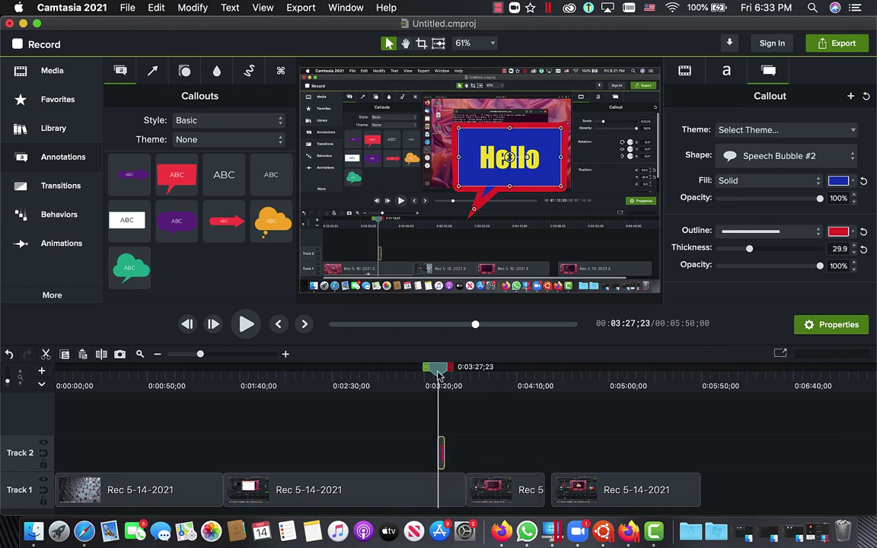
left_click_drag(439, 373, 435, 370)
left_click(246, 324)
left_click(244, 324)
left_click_drag(443, 450, 459, 452)
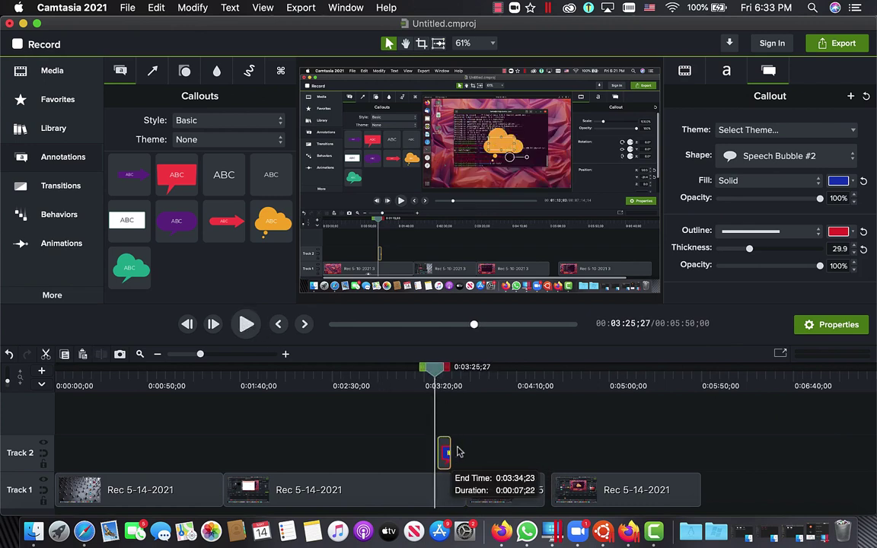
left_click(245, 324)
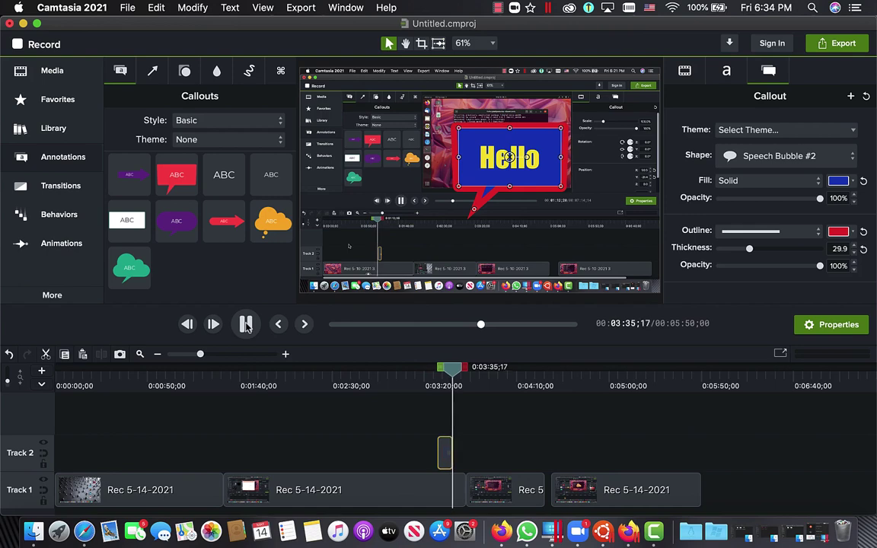
left_click(245, 325)
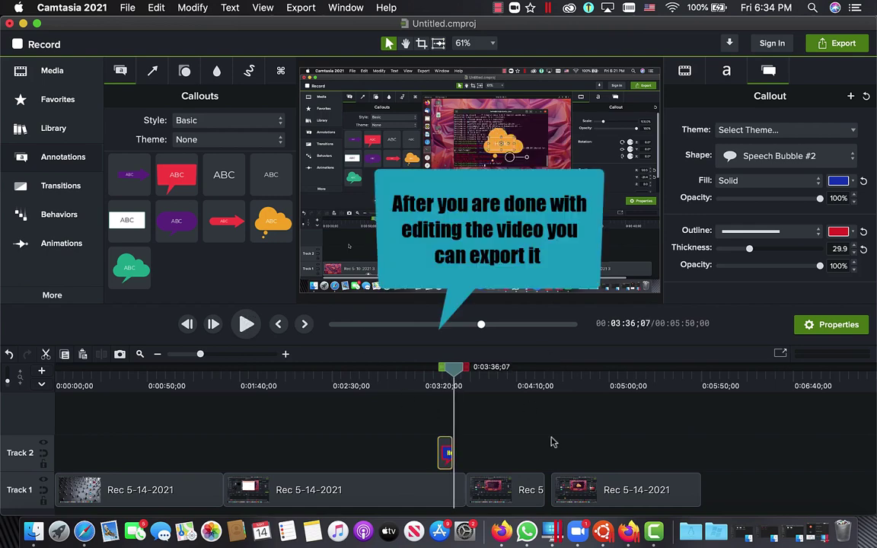
Review the local file export settings for test.mp4 in MP4 format, and close them without exporting
left_click(842, 43)
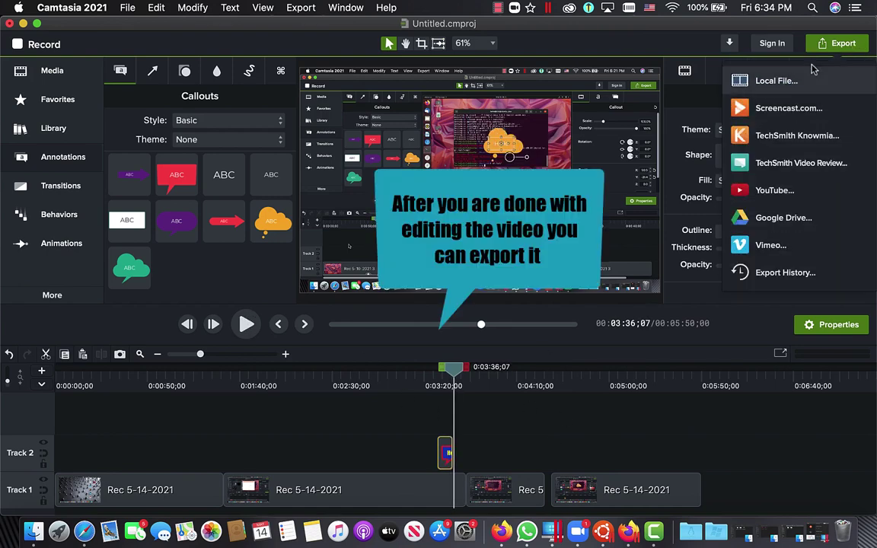
left_click(770, 82)
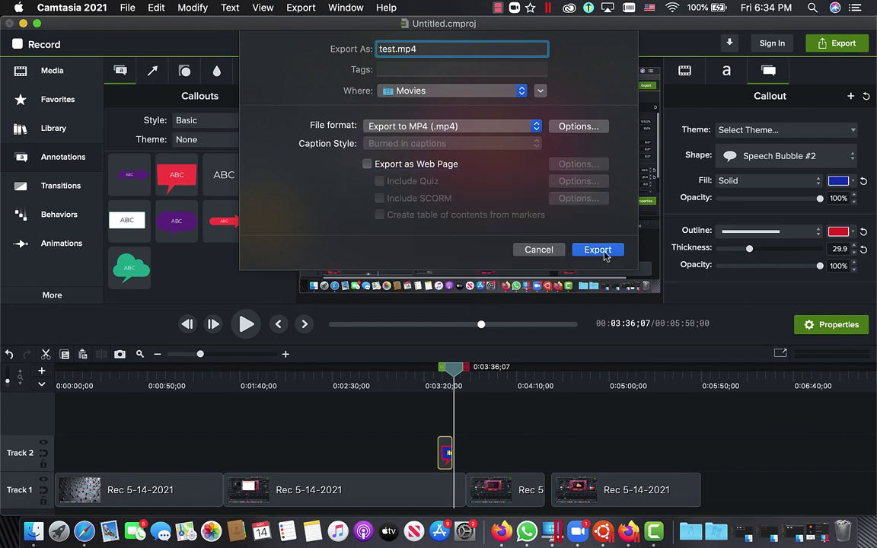
left_click(538, 248)
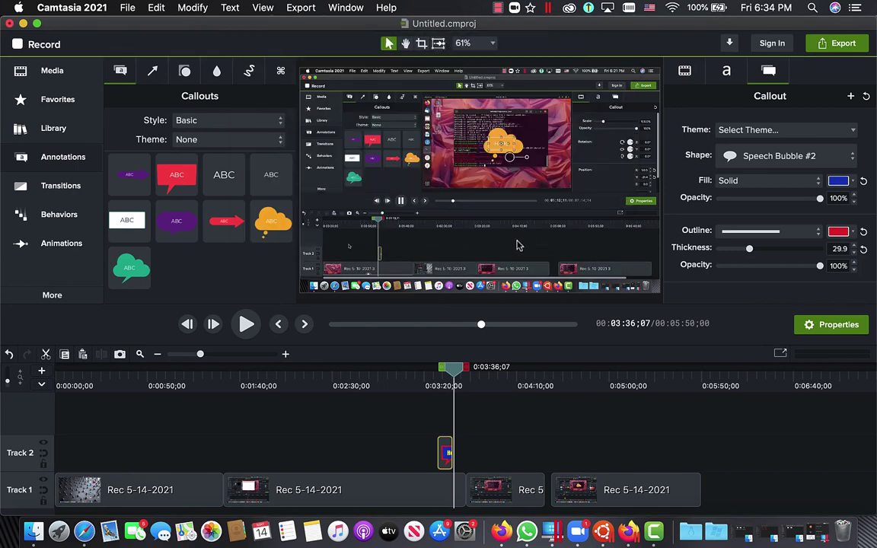
left_click(514, 10)
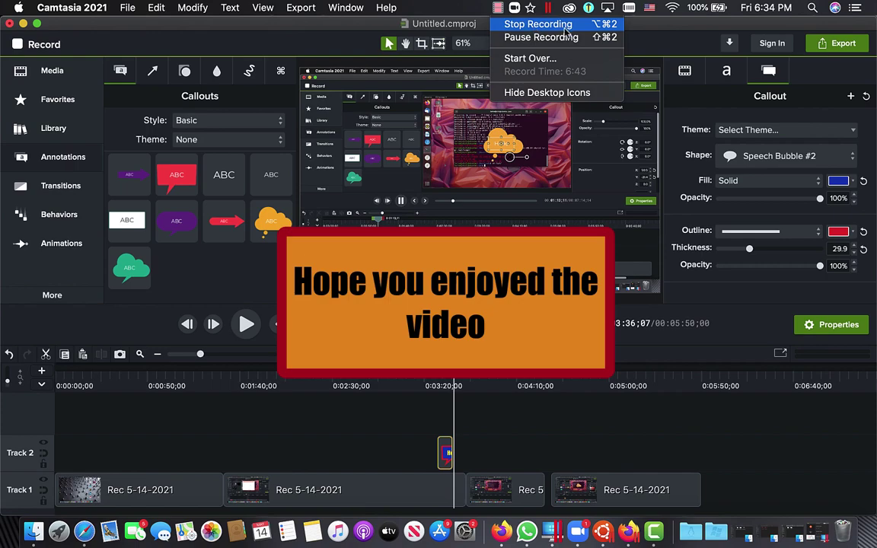